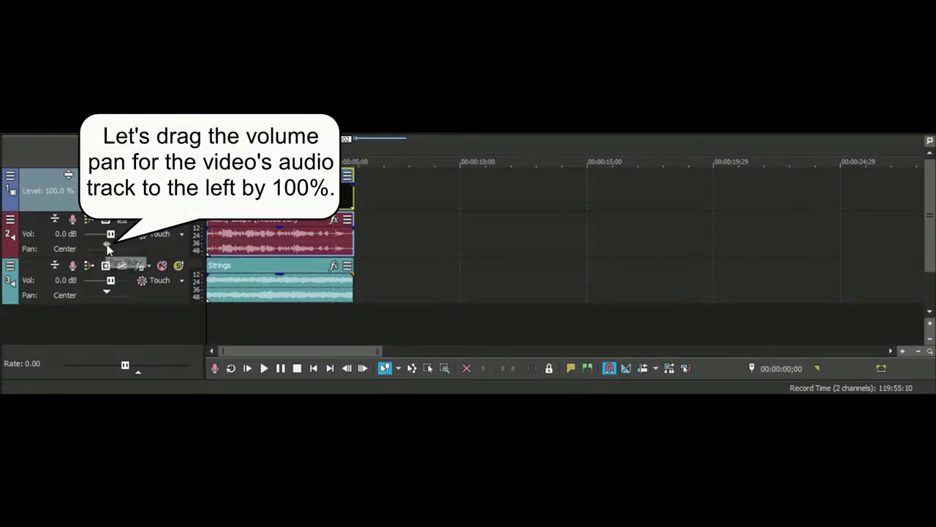
Step: Pan the video's audio track 100% left and the Strings track 100% right, and mute the Strings track
left_click_drag(108, 249, 80, 249)
left_click_drag(107, 291, 134, 294)
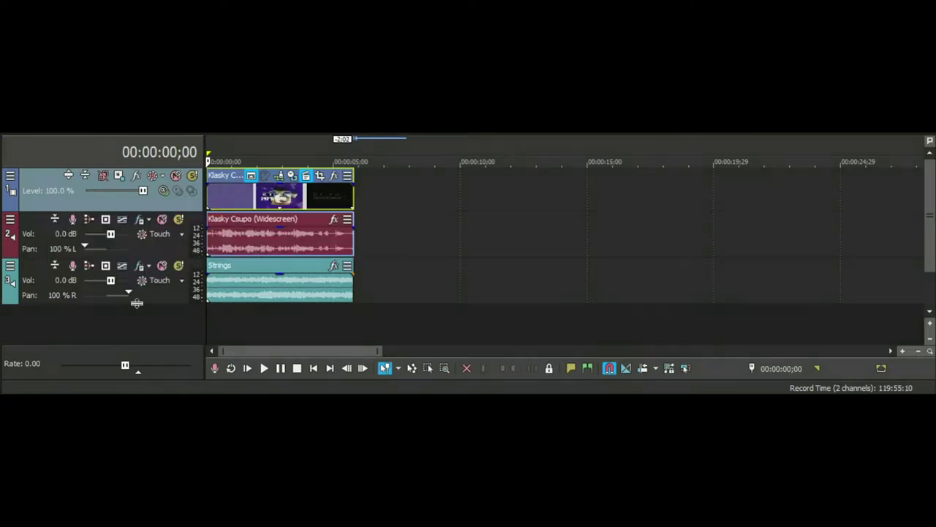
left_click(162, 266)
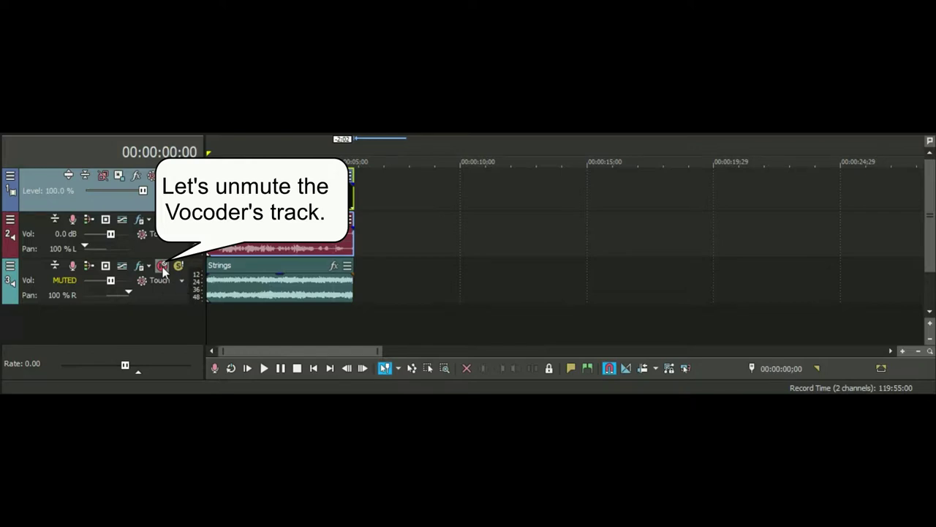
Step: Unmute the Strings track, and return the video's audio track to centre pan and mute it
left_click(162, 267)
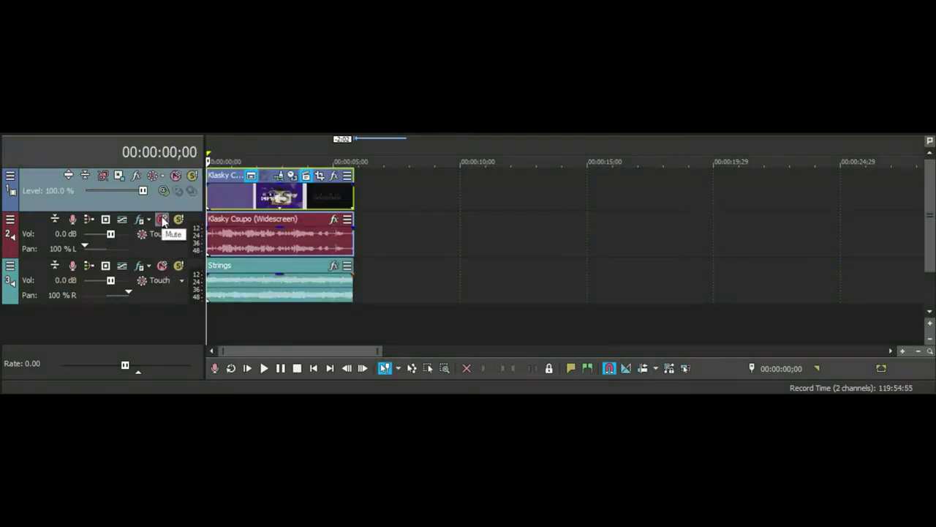
left_click_drag(86, 247, 106, 249)
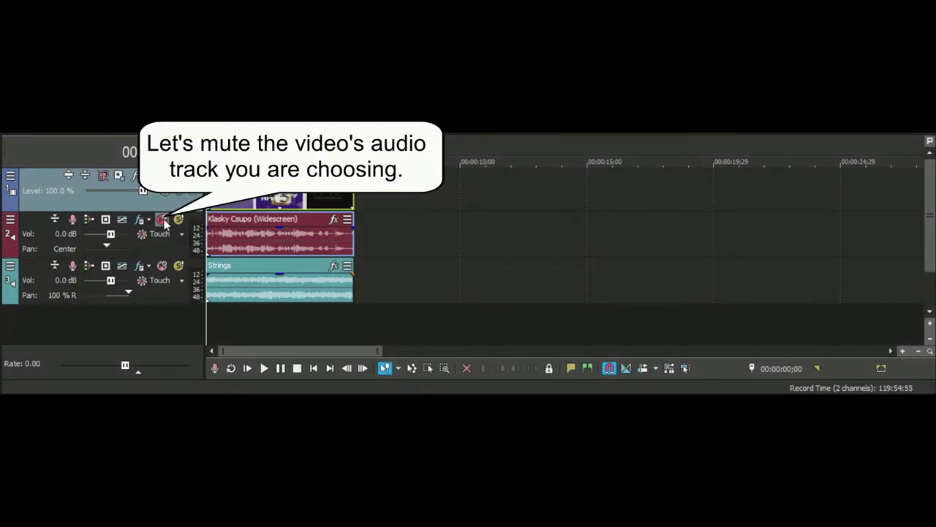
left_click(162, 220)
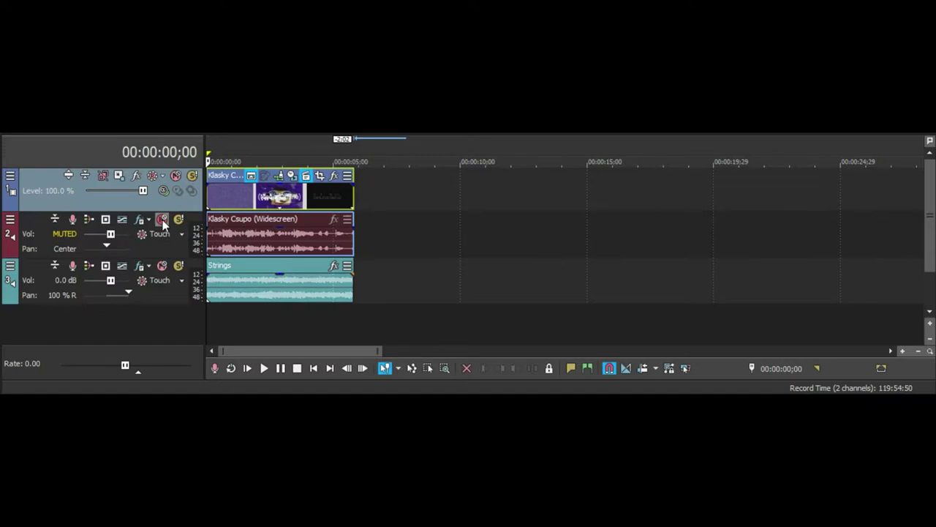
Step: Unmute the video's audio track and delete the Strings track
left_click(163, 220)
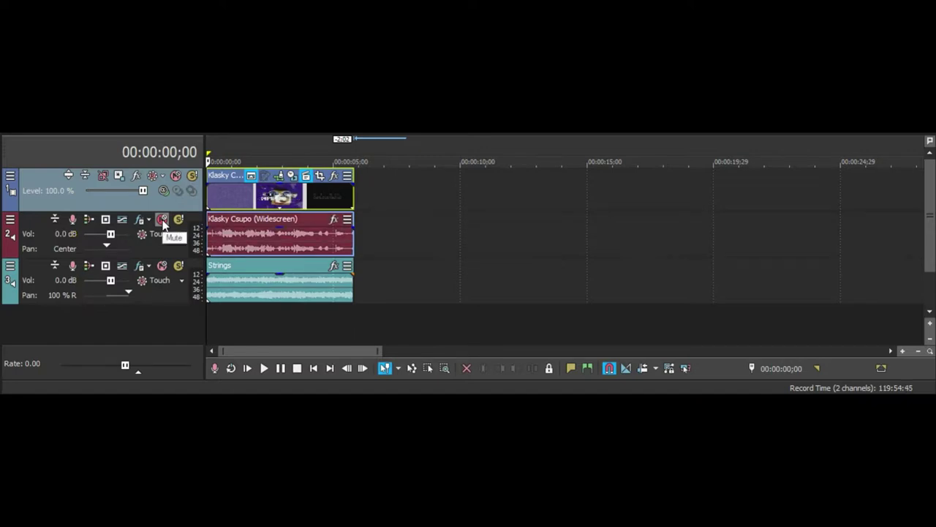
right_click(398, 276)
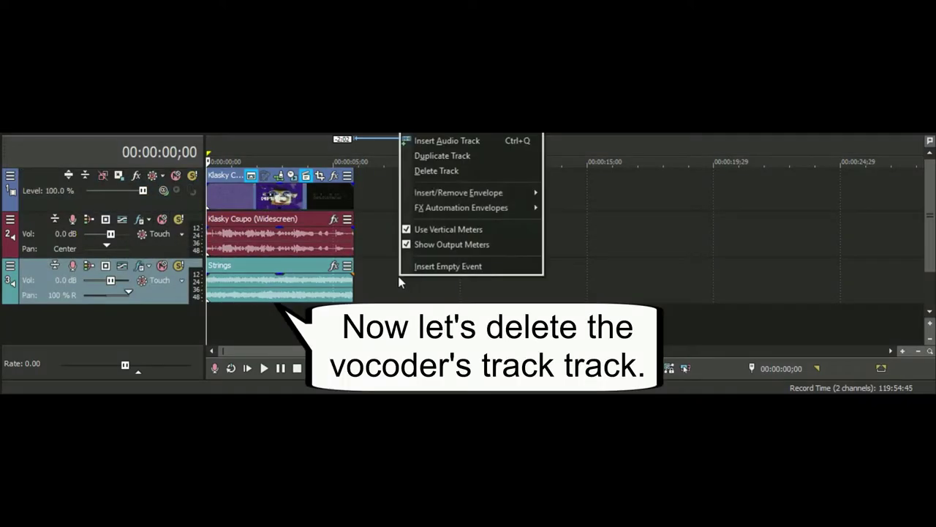
left_click(449, 174)
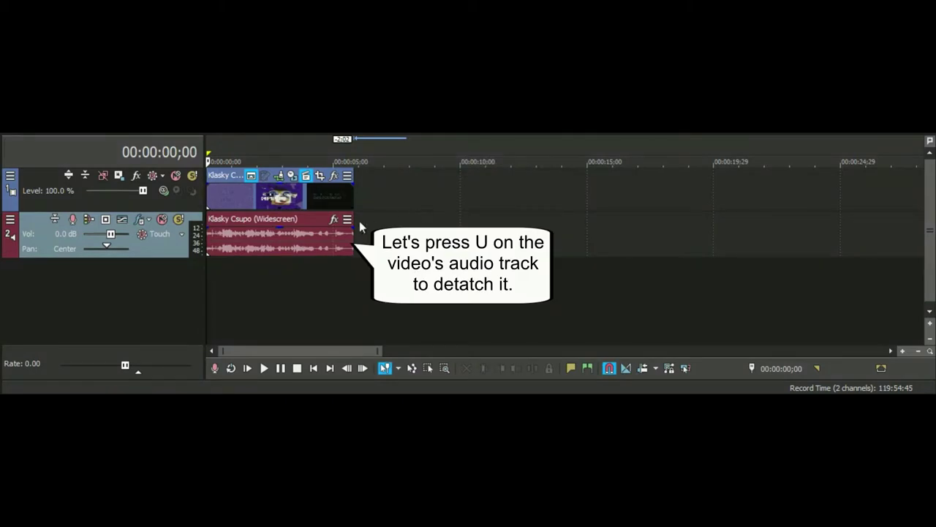
Step: Detach the audio event from the video clip and delete the video's audio track
left_click(210, 240)
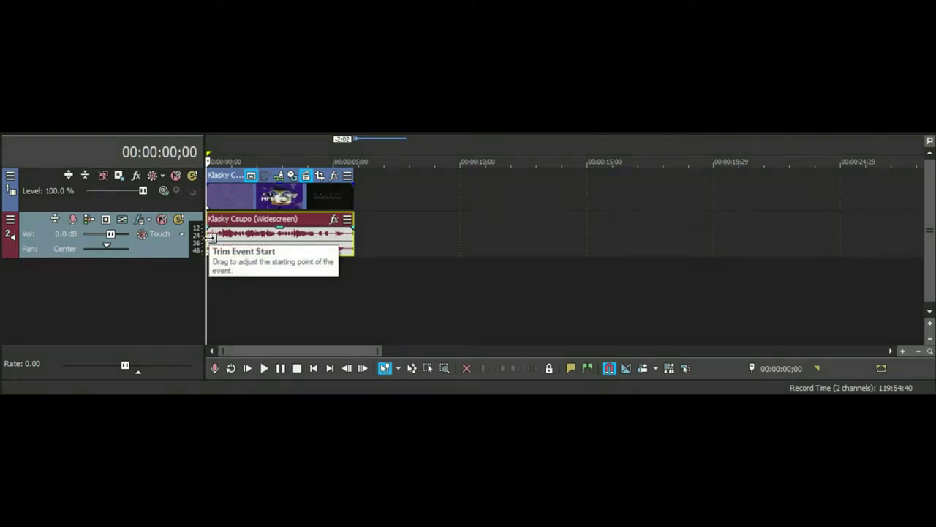
right_click(385, 240)
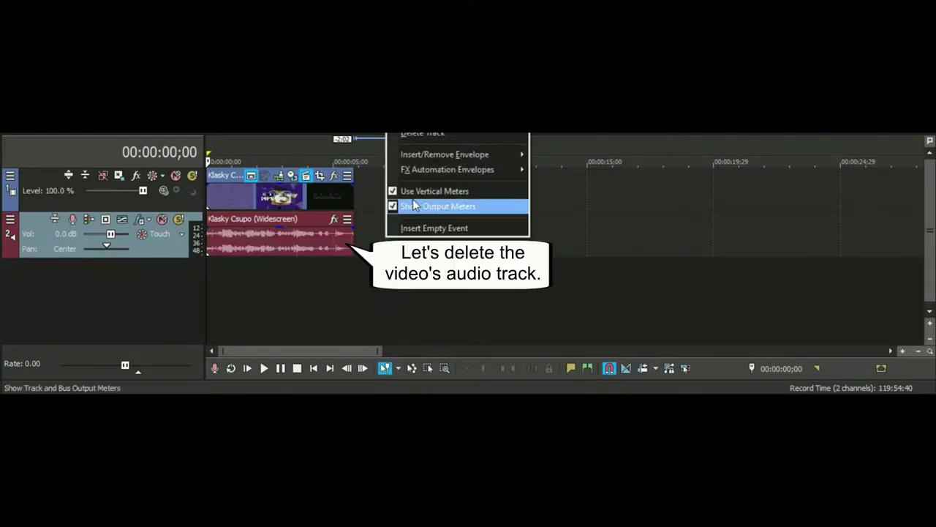
left_click(423, 136)
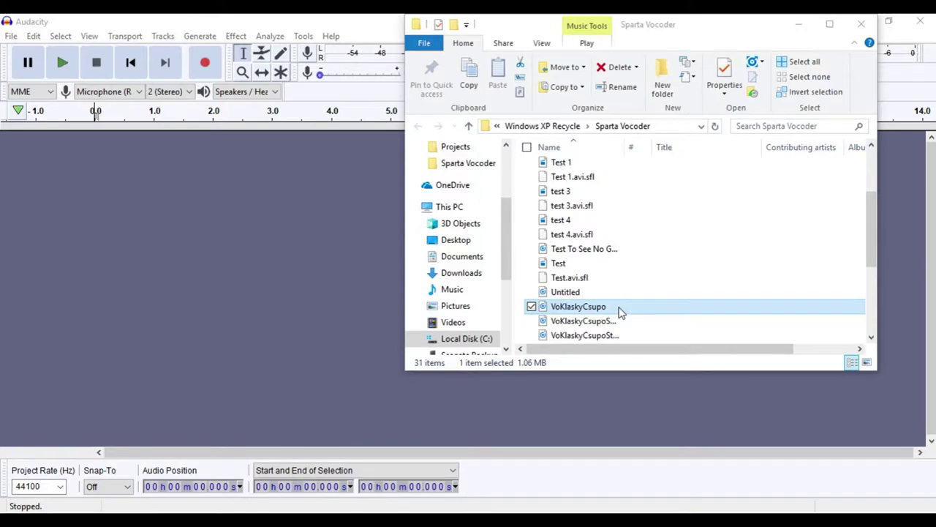
Step: In Audacity, import VoKlaskyCsupo and VoKlaskyCsupoStrings from the Sparta Vocoder folder as separate tracks
left_click_drag(620, 311, 290, 279)
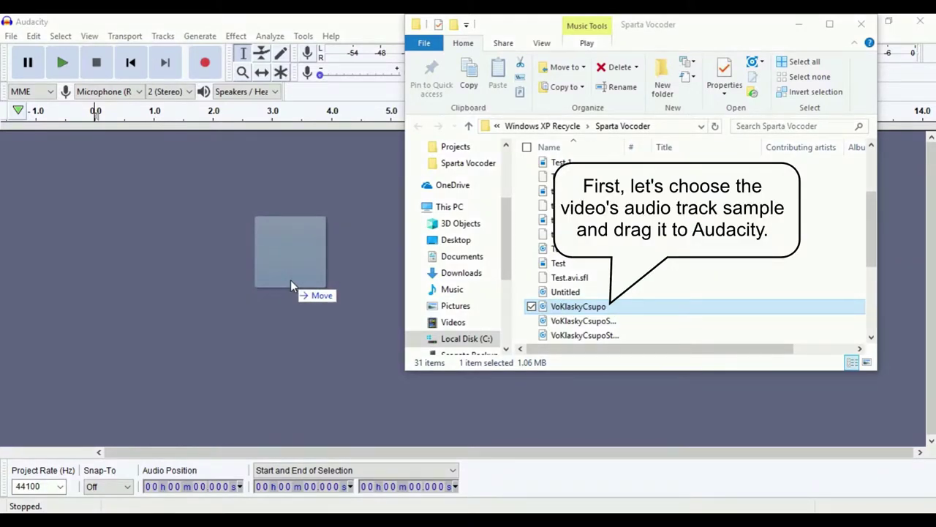
left_click_drag(290, 280, 290, 279)
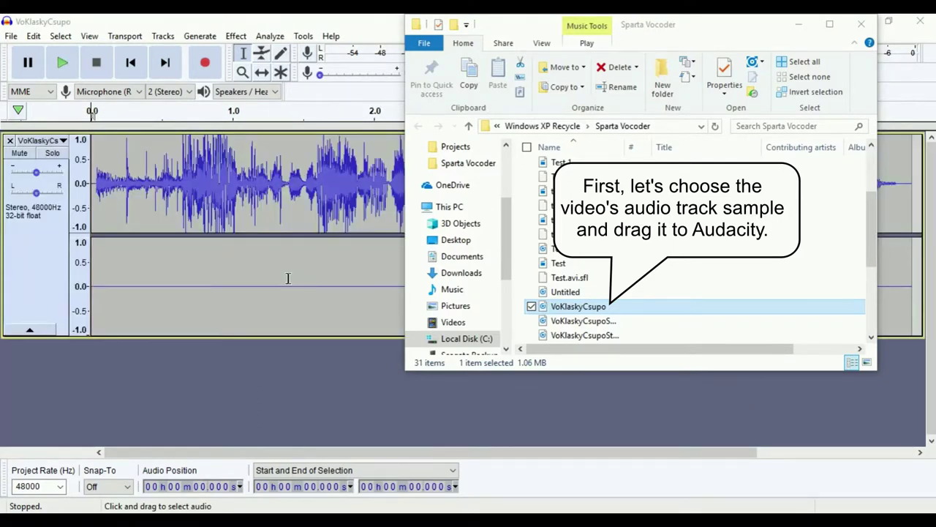
left_click(573, 337)
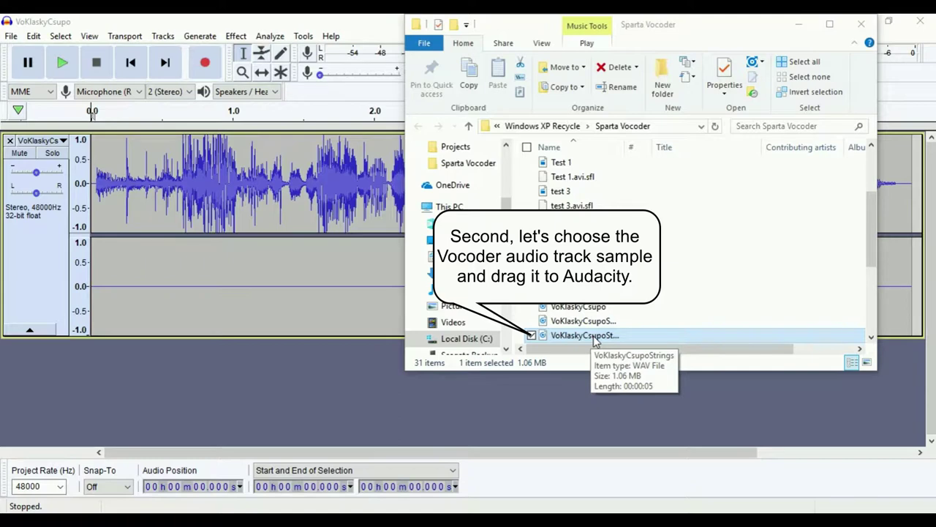
left_click_drag(595, 341, 239, 401)
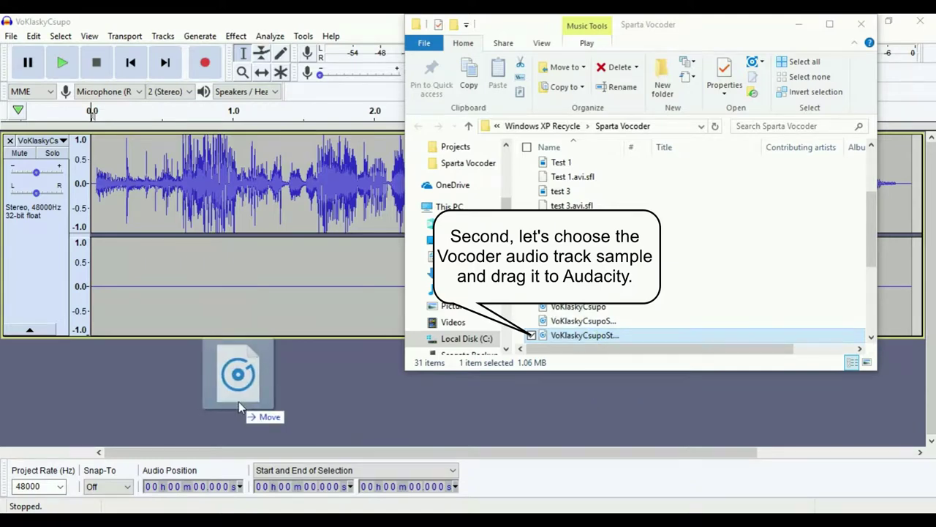
left_click_drag(239, 402, 239, 402)
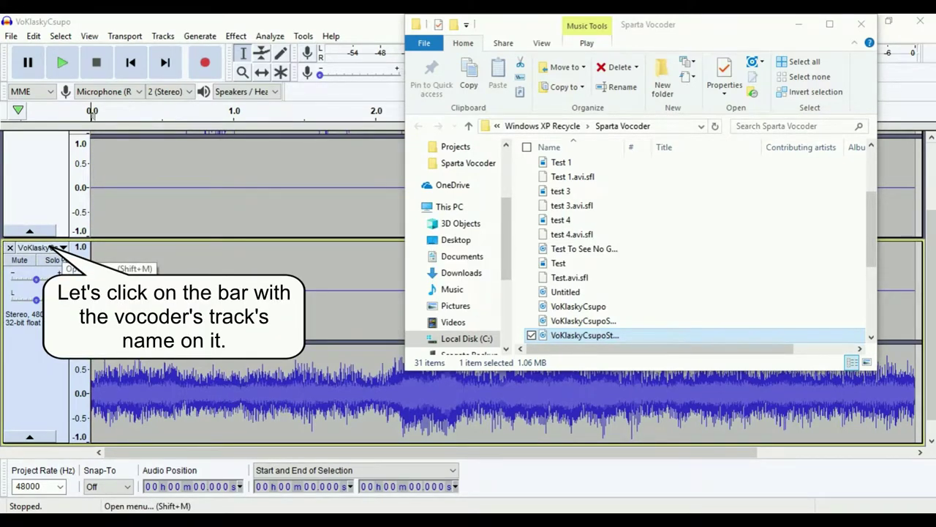
Step: Split the Strings stereo track into separate channels and delete its empty left channel
left_click(53, 251)
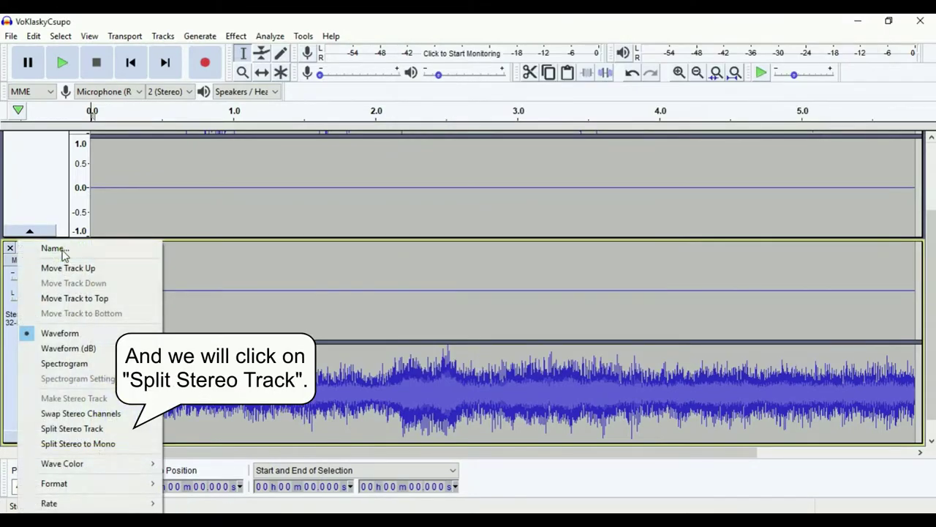
left_click(88, 430)
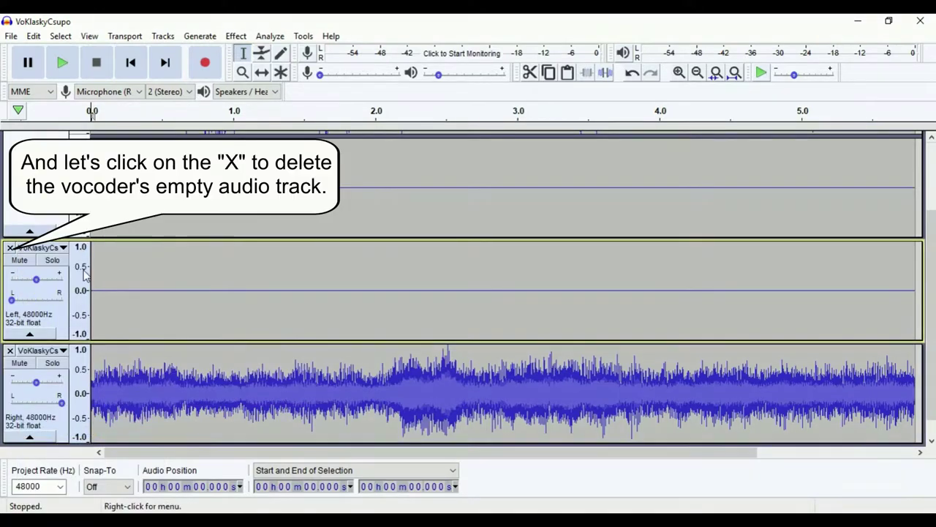
left_click(10, 248)
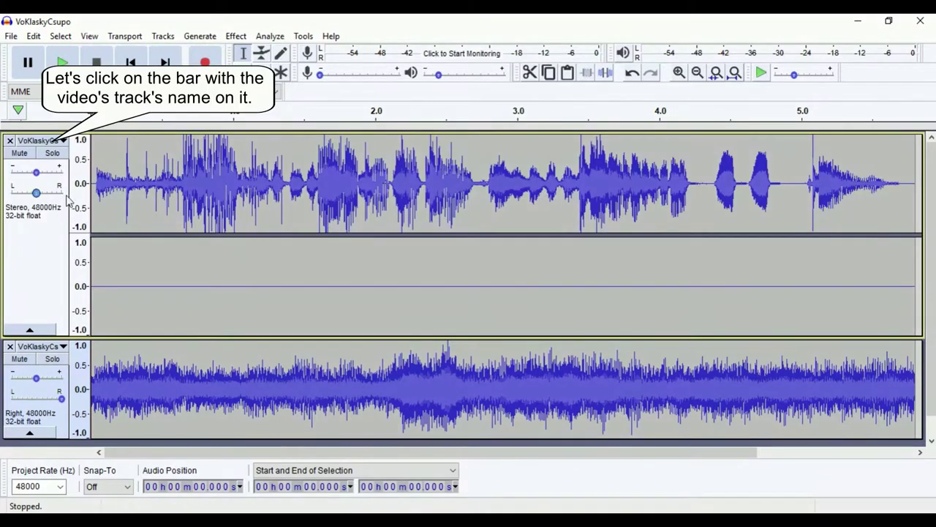
Step: Split the video's stereo audio track into separate channels and delete its empty right channel
left_click(61, 142)
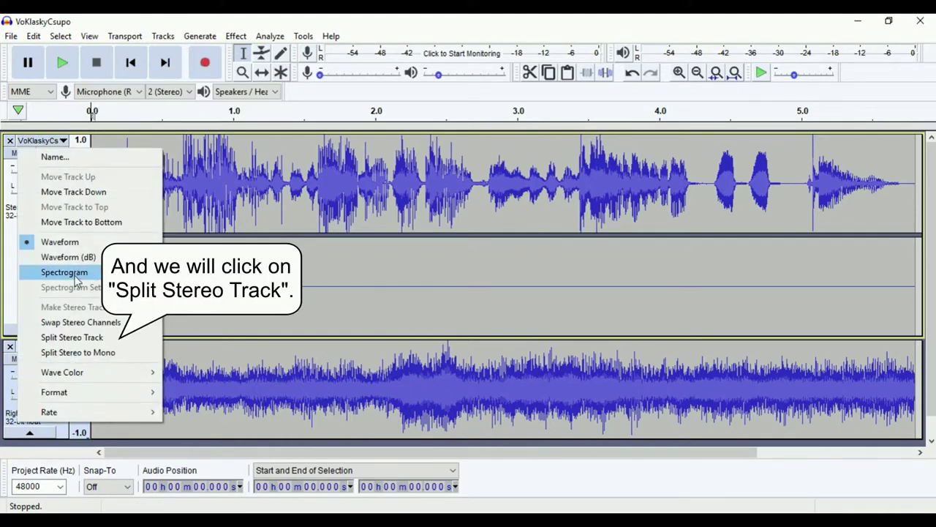
left_click(111, 336)
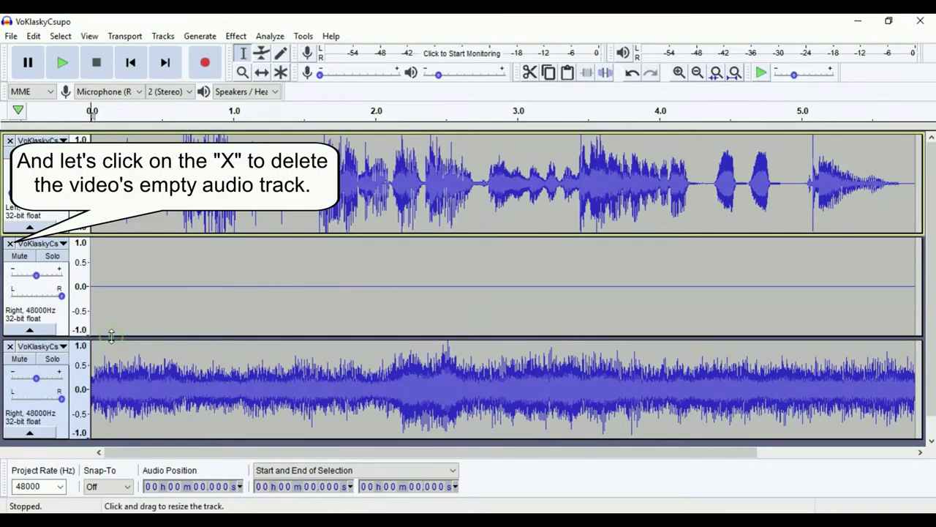
left_click(11, 244)
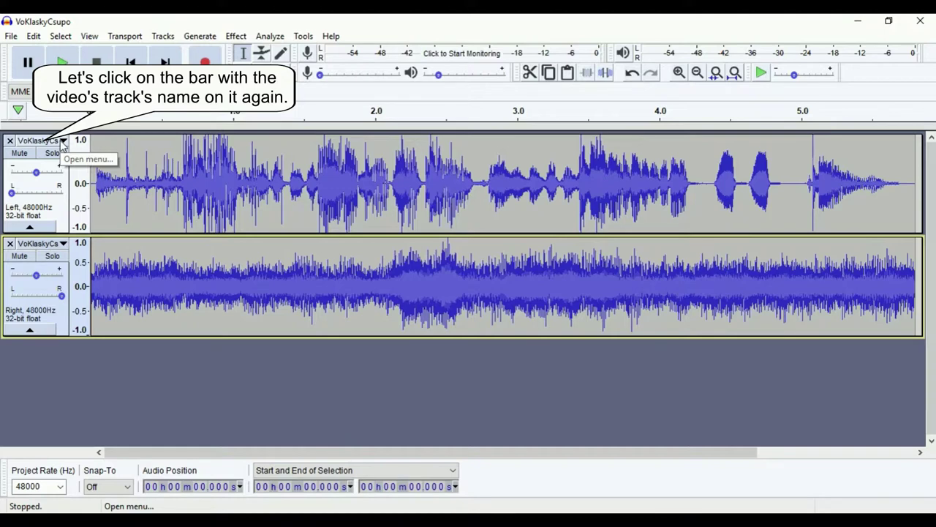
Step: Combine the video's left channel and the Strings right channel into one stereo track
left_click(61, 142)
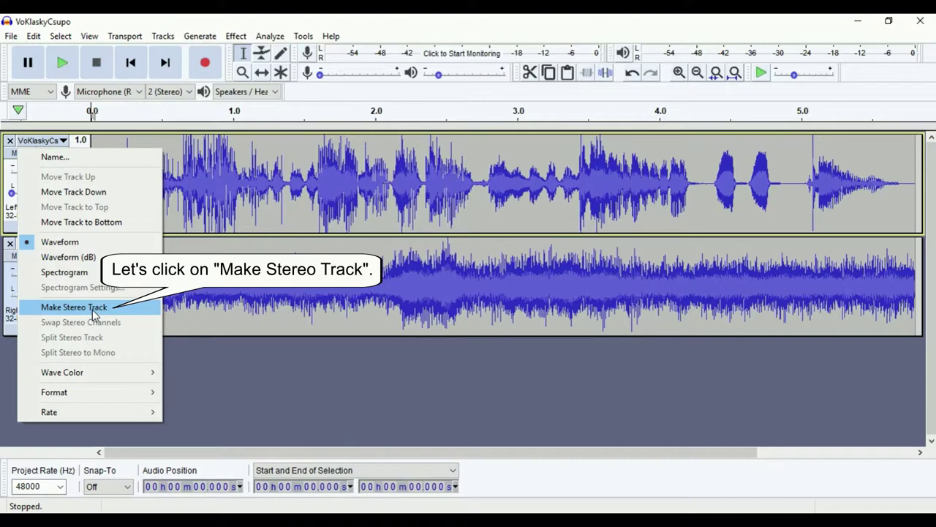
left_click(94, 308)
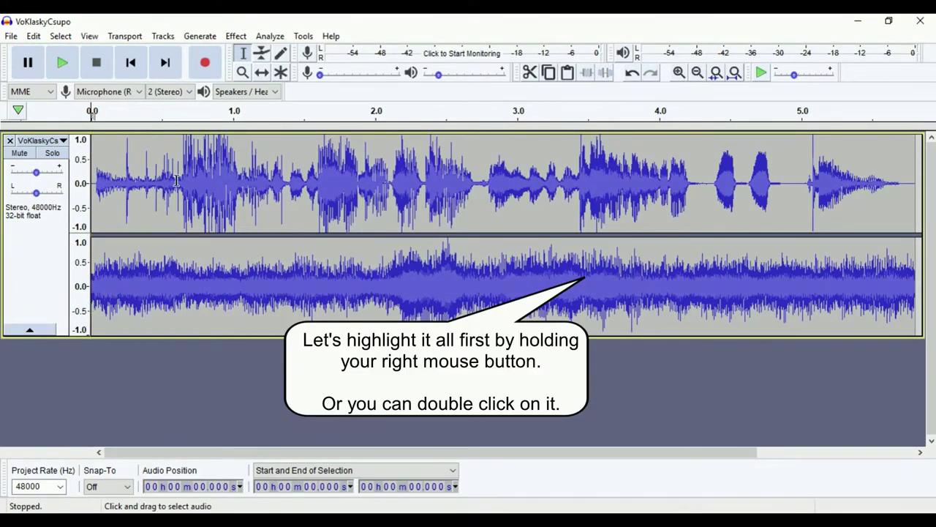
Step: Apply the Vocoder effect to the entire stereo track without changing its settings
double_click(365, 224)
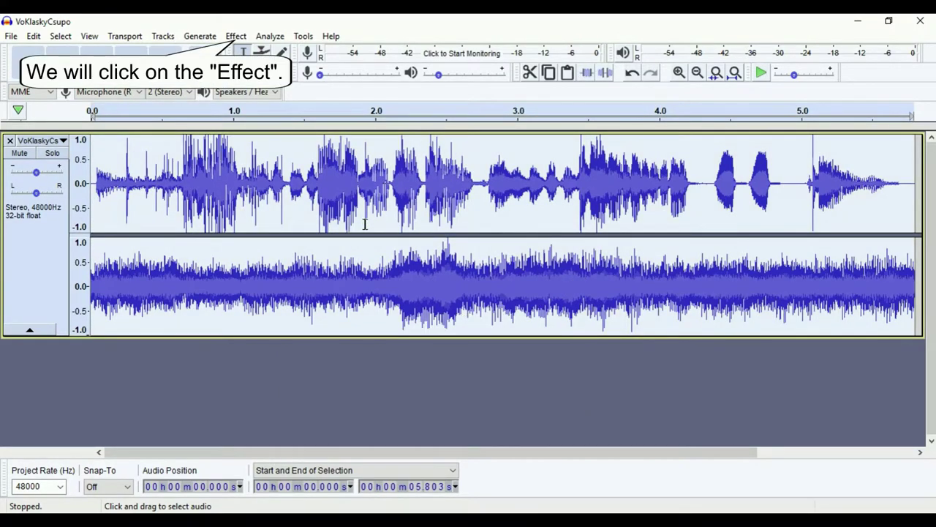
left_click(237, 38)
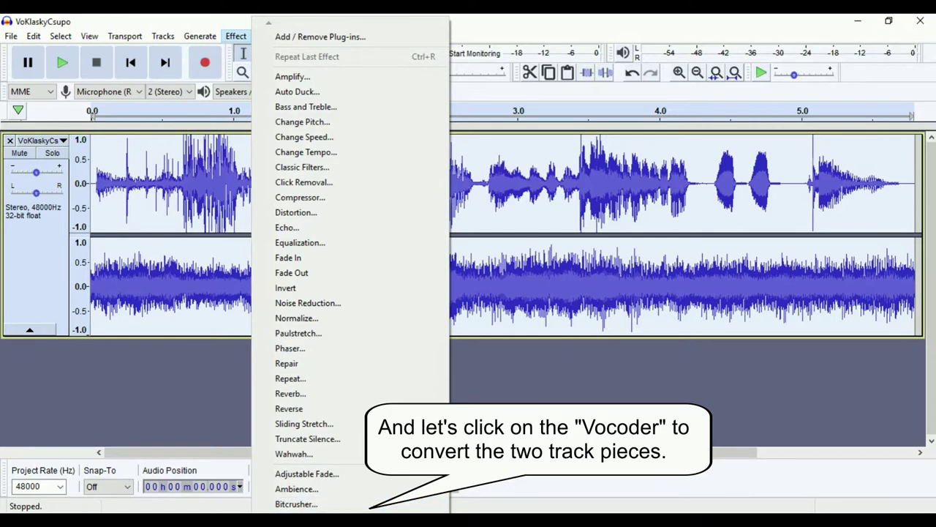
scroll(351, 366, "down", 5)
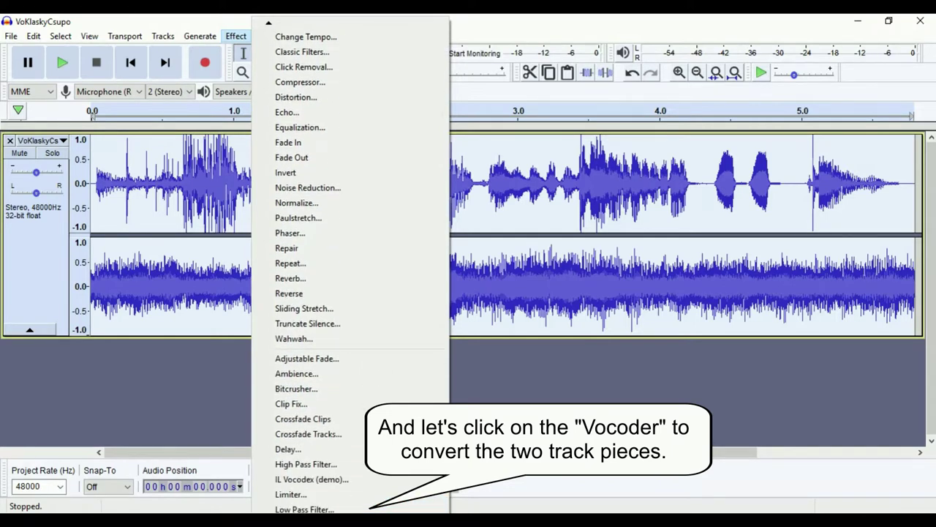
scroll(351, 508, "down", 1)
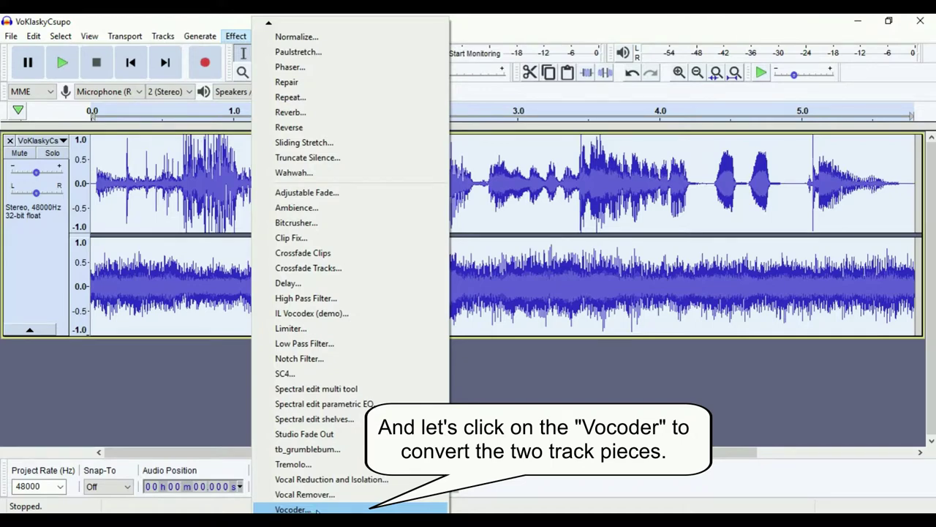
left_click(316, 510)
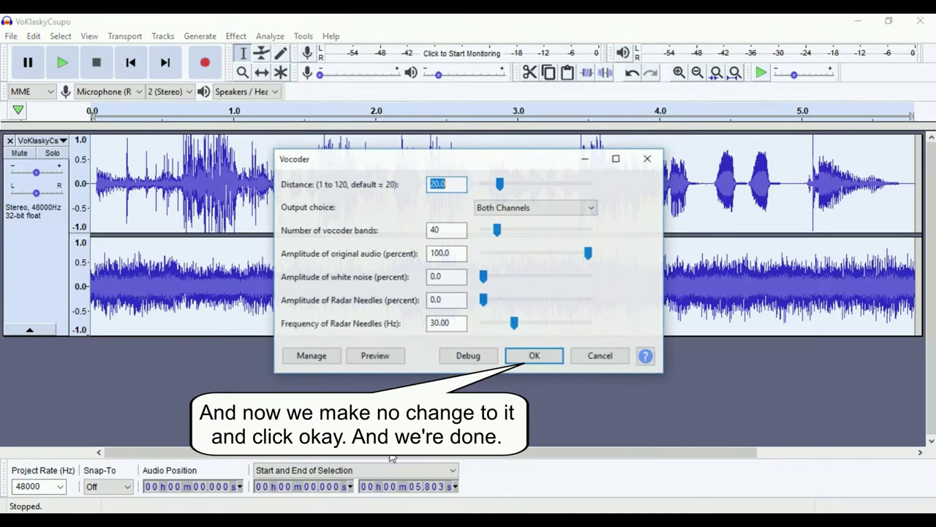
left_click(532, 359)
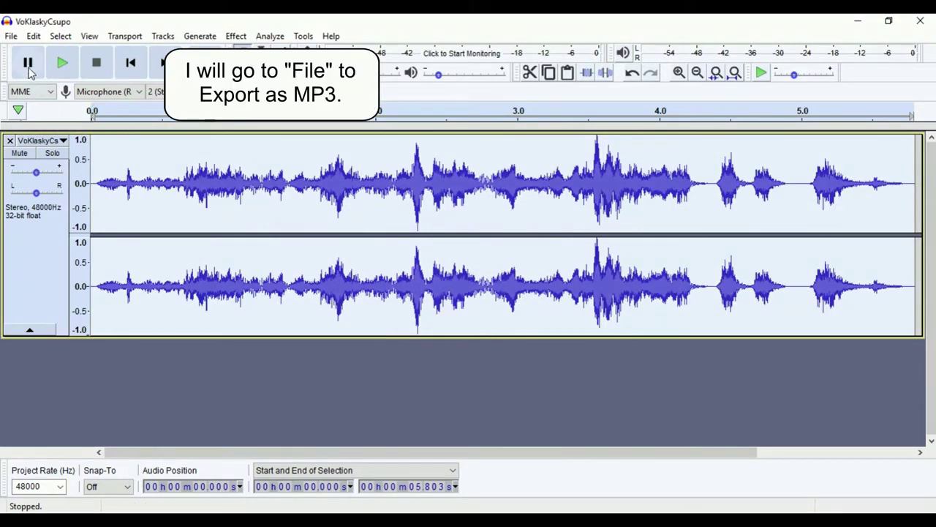
Step: Export the vocoded audio as an MP3 named "Klasky Csupo In SweetStrings (Also Known As Electronic Sounds", leaving the metadata tags empty
left_click(11, 36)
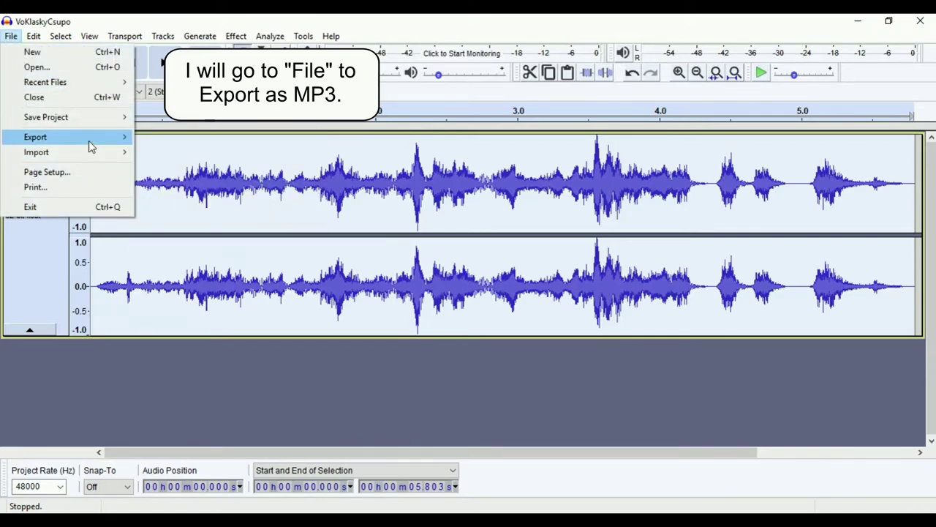
mouse_move(114, 141)
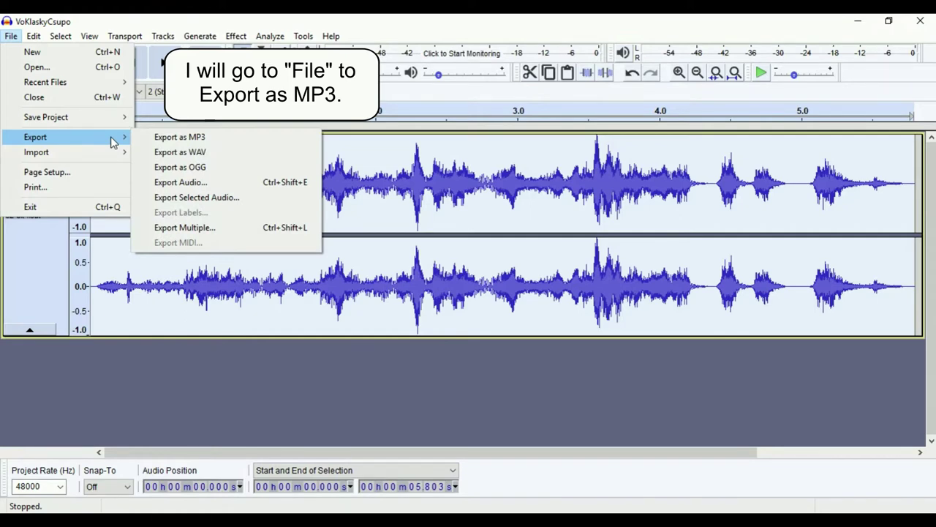
left_click(200, 140)
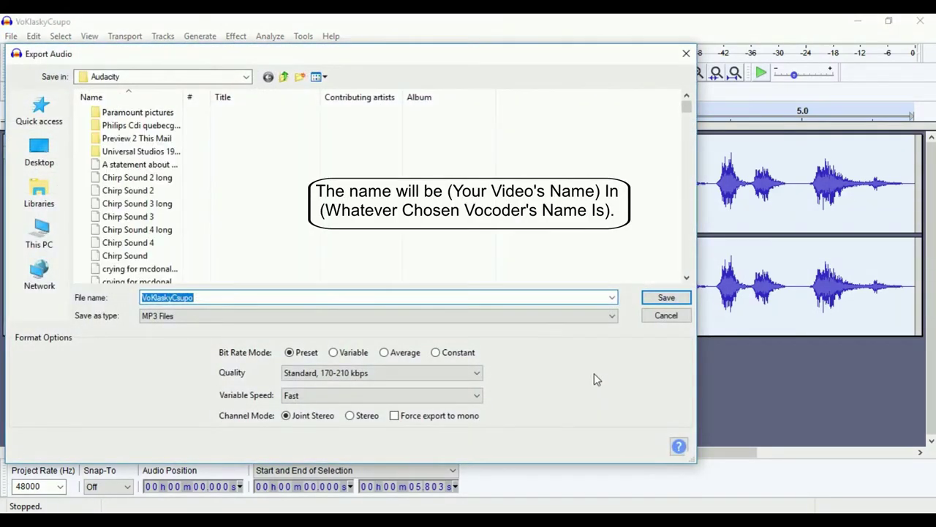
type("Klasky Csupo In")
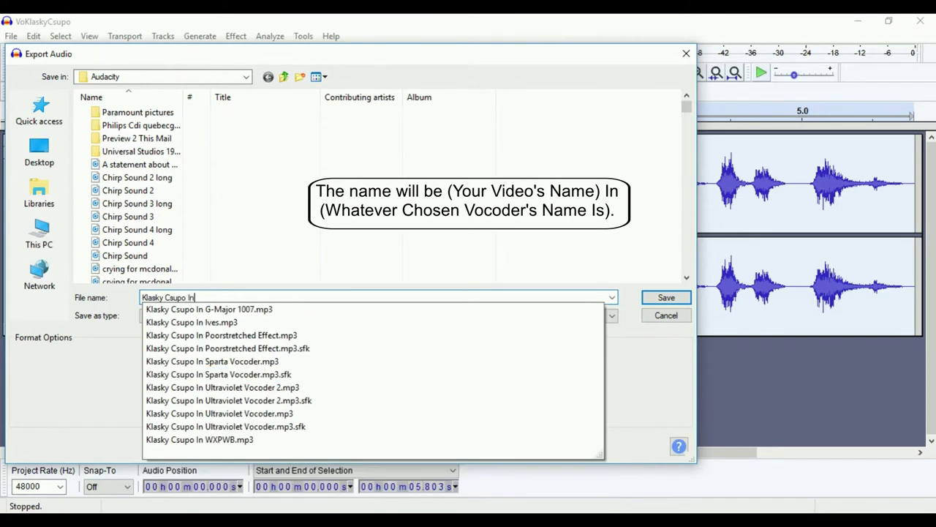
type(" Sweet")
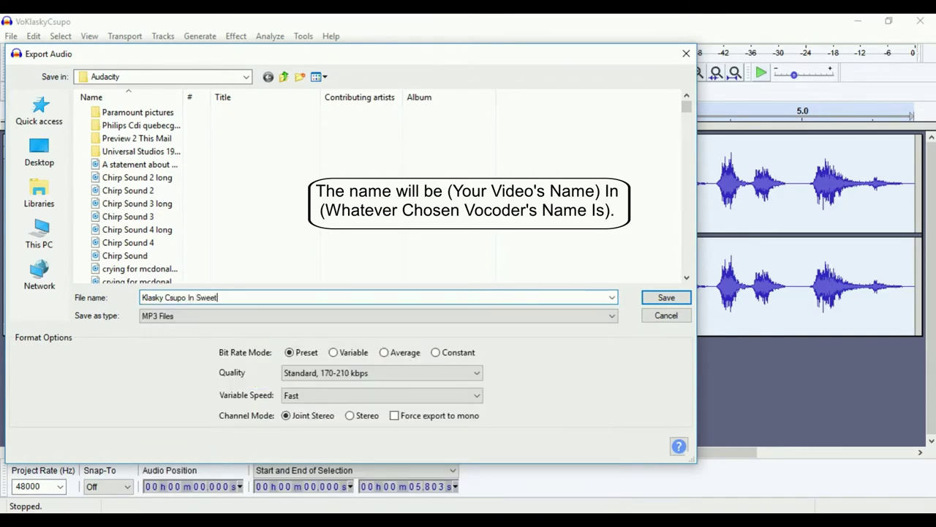
type("Strings (Aksoso Known As Electro")
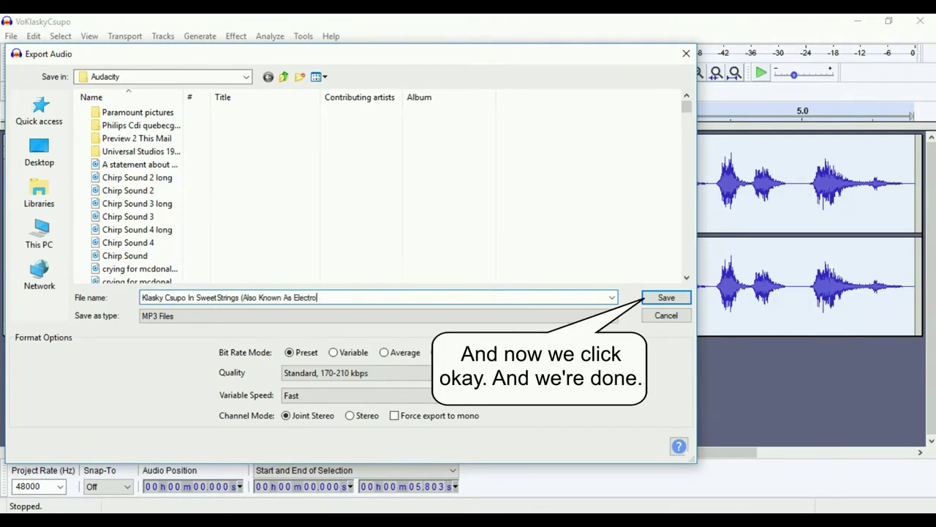
type("nic Sound")
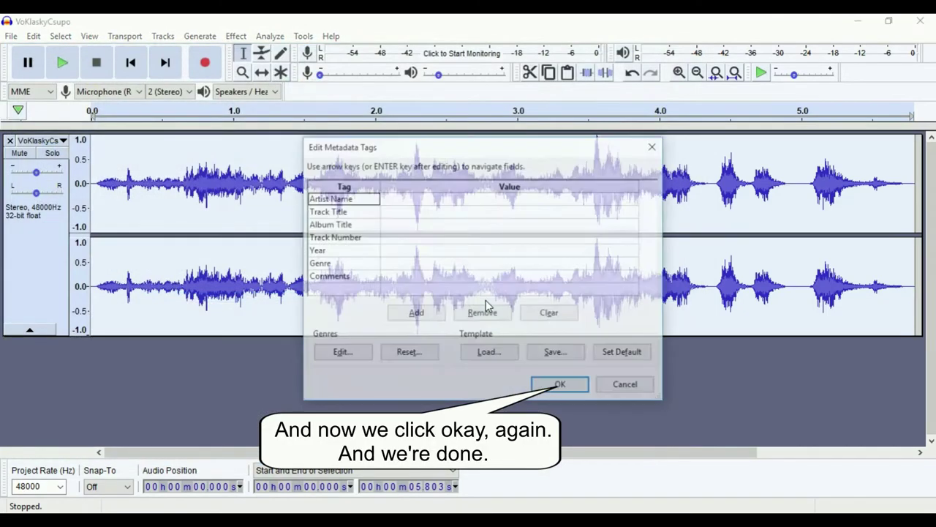
left_click(573, 390)
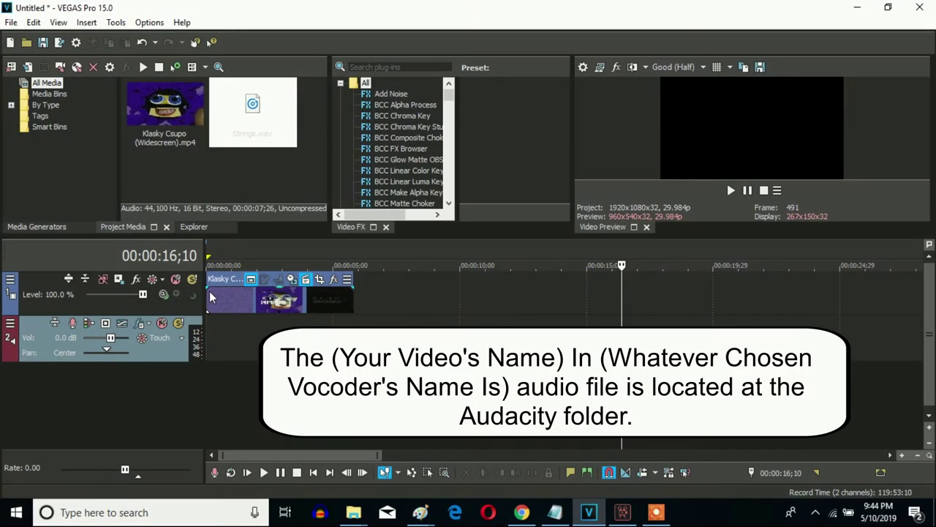
Step: Switch to VEGAS Pro, move the cursor to the video's start, then open the Audacity documents folder and search it for "Kl"
left_click(213, 296)
left_click(109, 512)
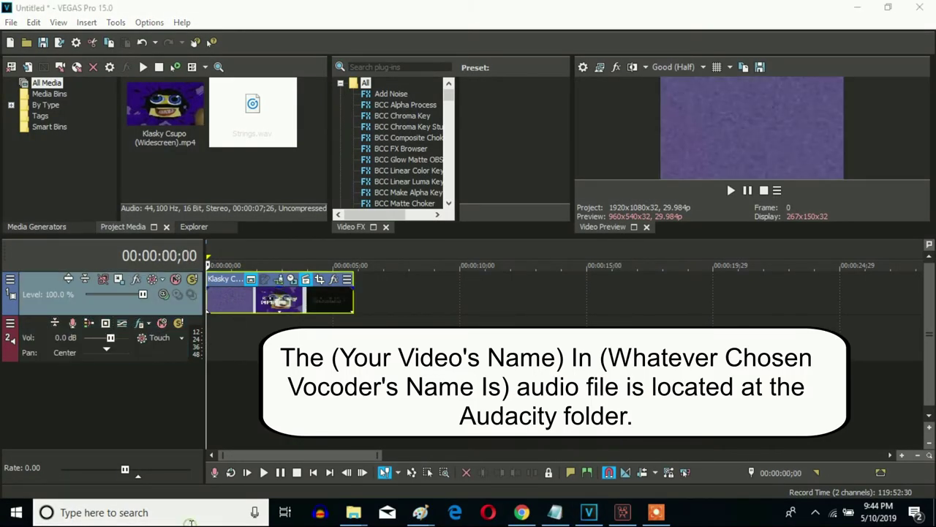
type("auda")
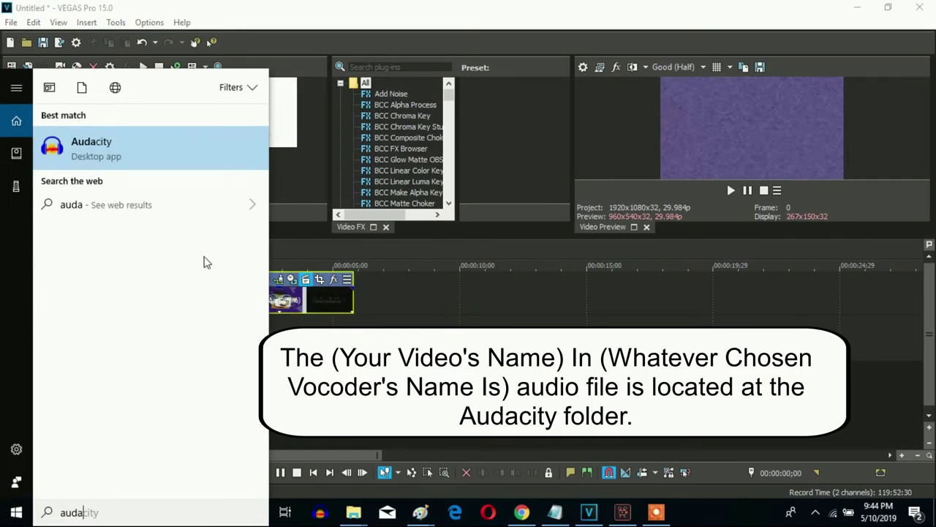
left_click(117, 448)
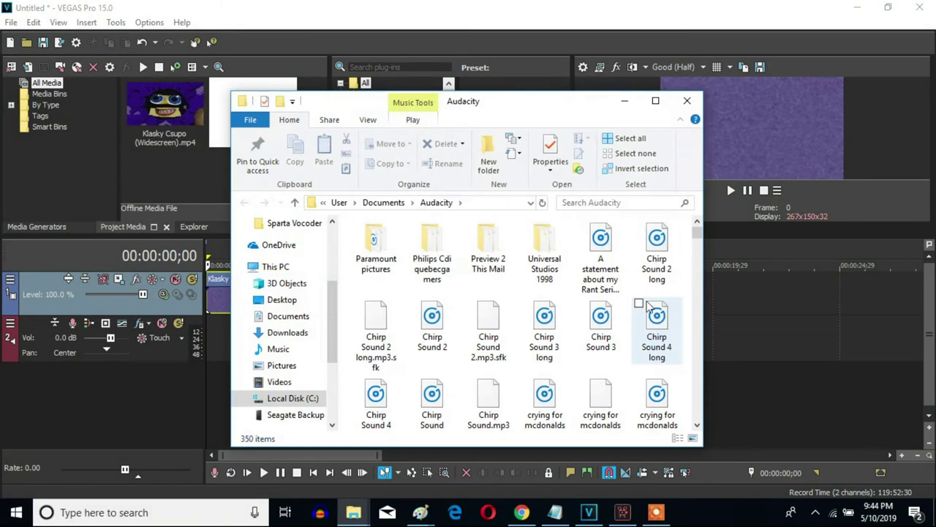
left_click(619, 203)
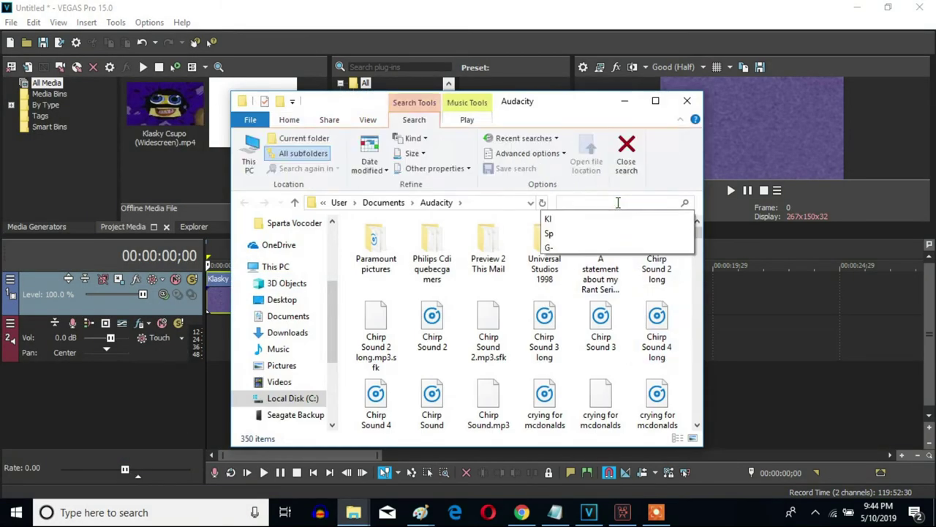
type("Kl")
Step: Add the "Klasky Csupo In SweetStrings" MP3 to the empty audio track, starting at the beginning of the timeline
left_click_drag(341, 110, 556, 124)
left_click(695, 257)
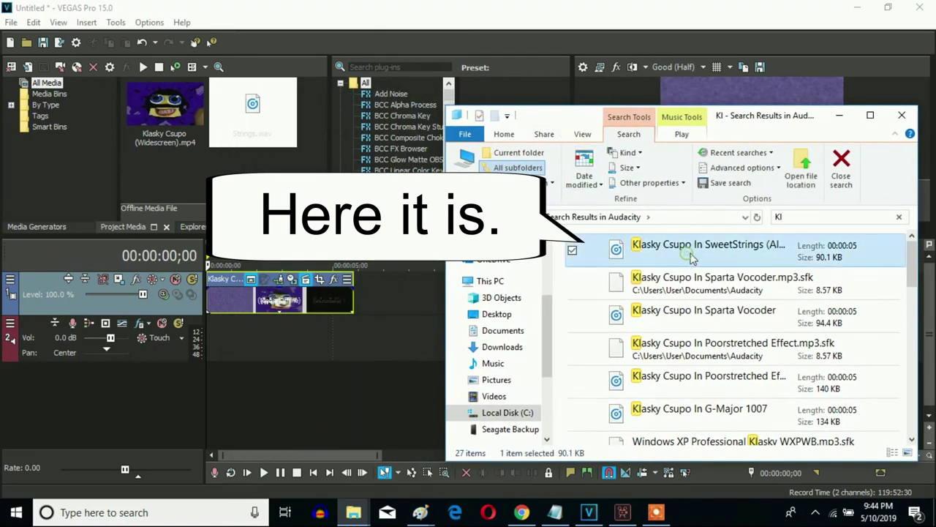
left_click_drag(704, 256, 214, 357)
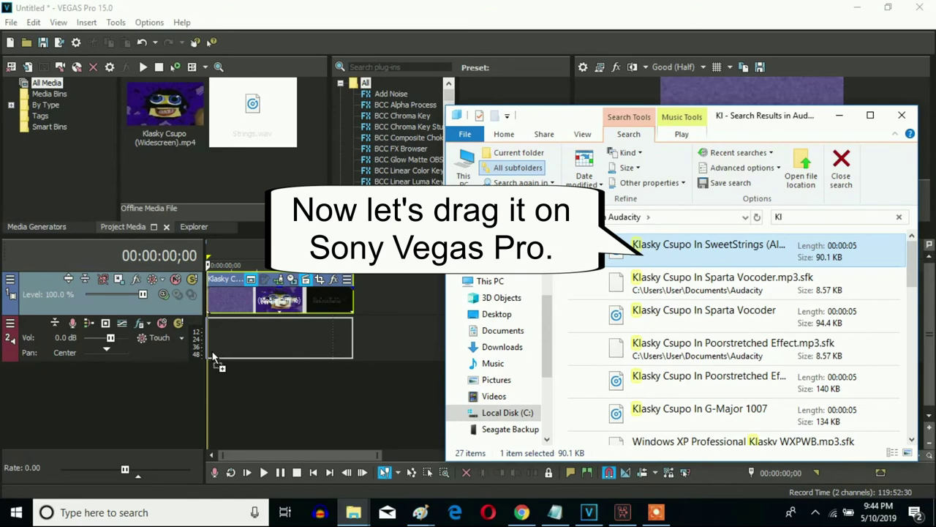
left_click_drag(214, 357, 213, 357)
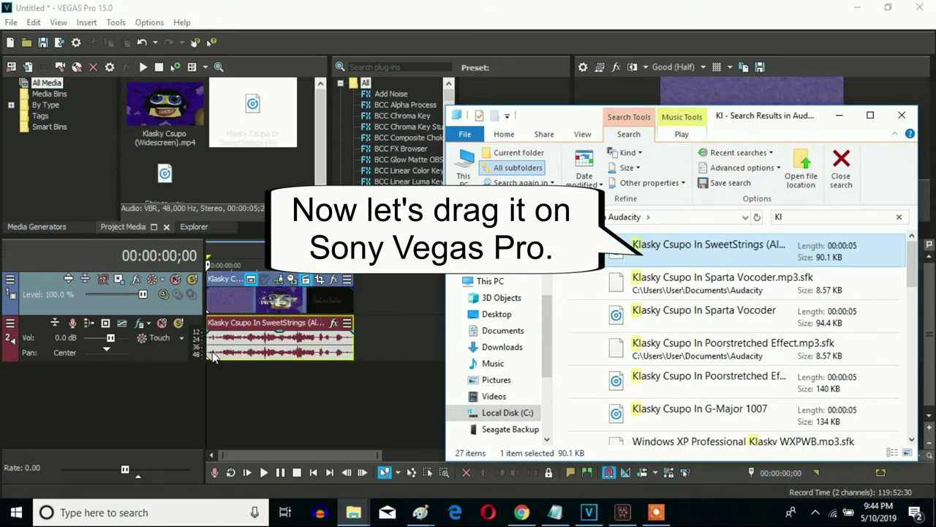
Step: Trim the SweetStrings audio's end to match the end of the video clip, remove its fade-out and return the cursor to the start
left_click(351, 305)
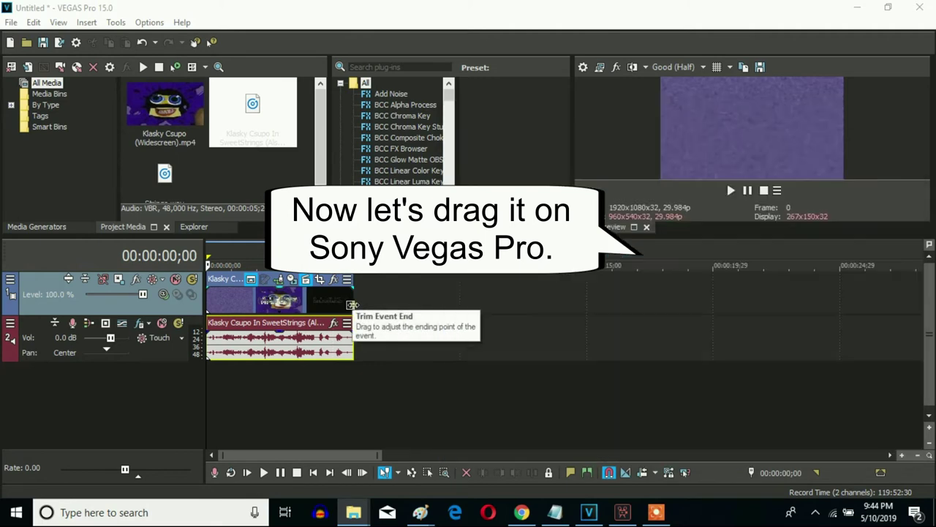
scroll(410, 326, "up", 5)
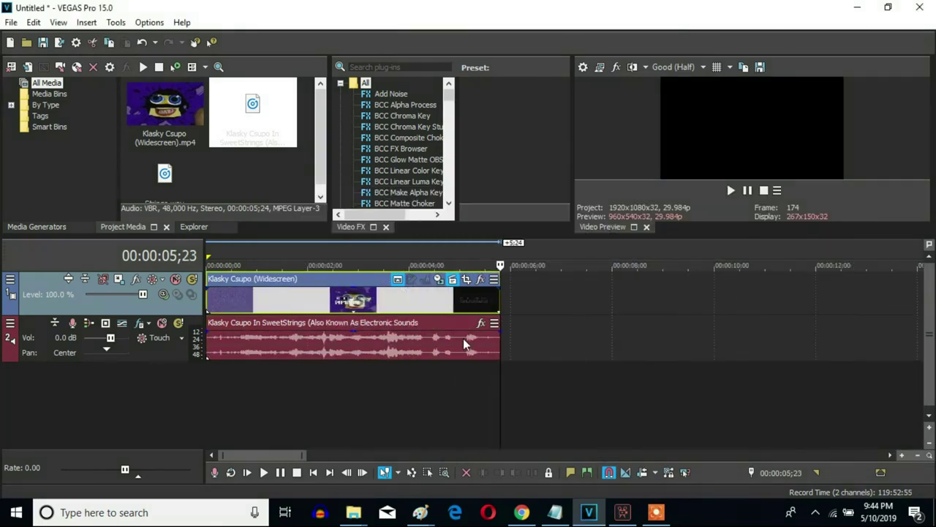
scroll(574, 371, "up", 3)
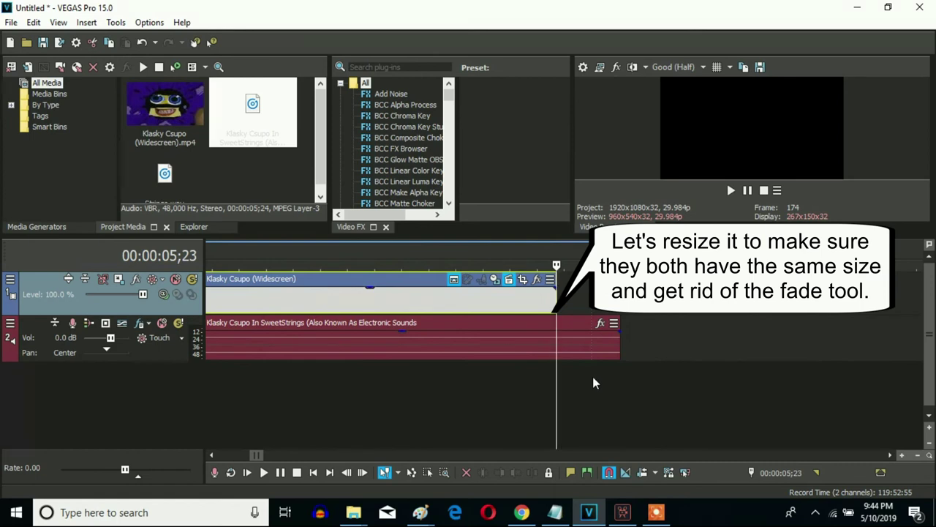
left_click_drag(619, 350, 552, 348)
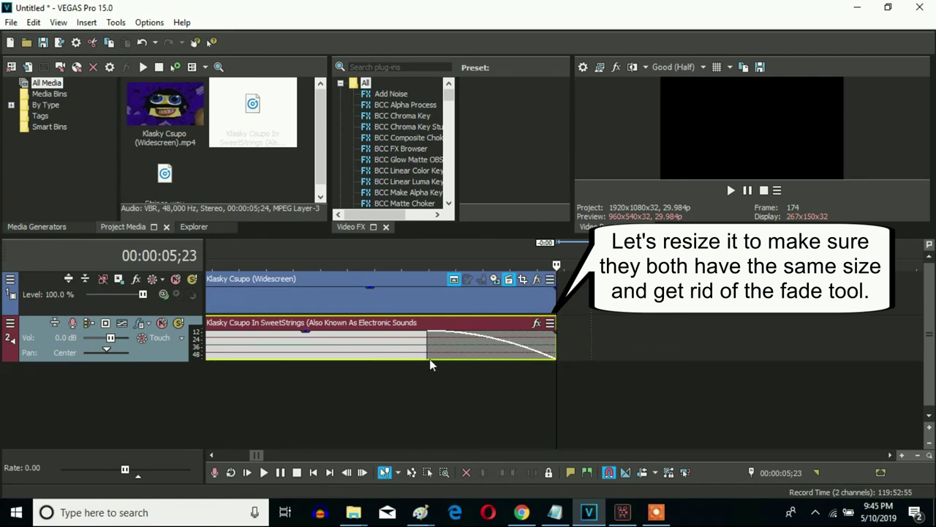
left_click_drag(428, 352, 558, 352)
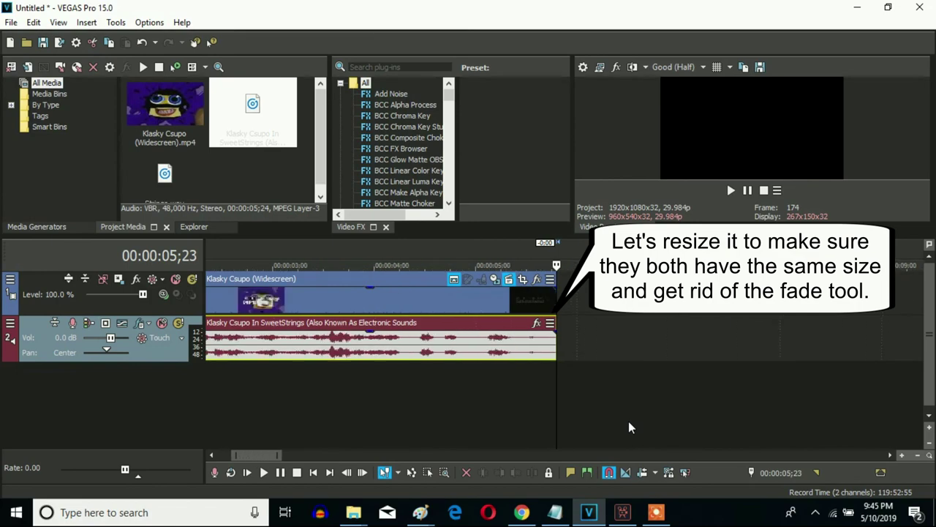
scroll(629, 428, "down", 3)
left_click(208, 298)
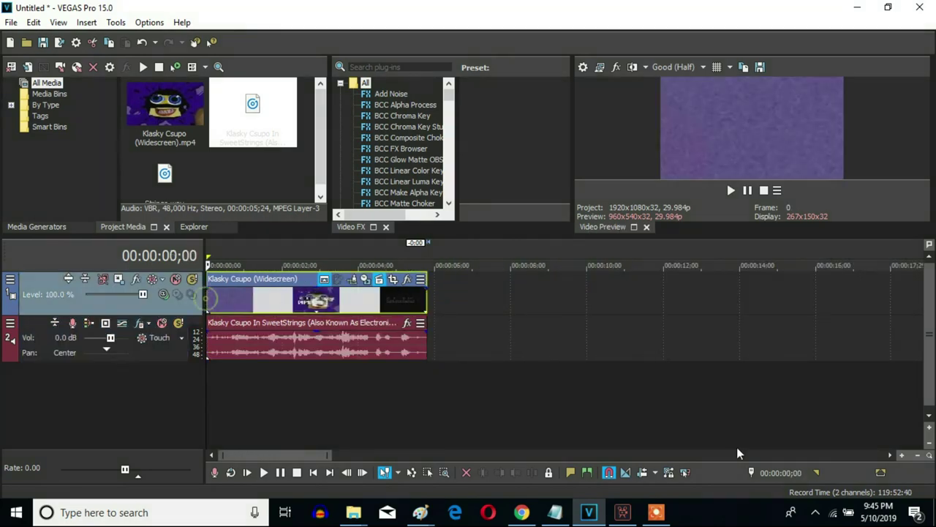